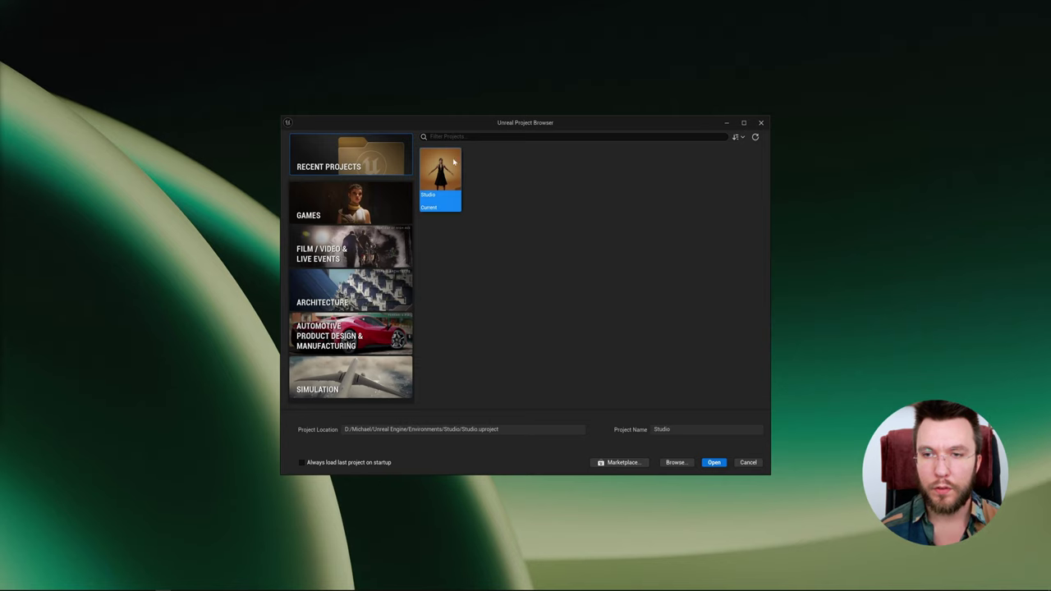
# Step: Open the recent Studio project and bring the viewport closer to the woman in the black dress
pyautogui.doubleClick(452, 168)
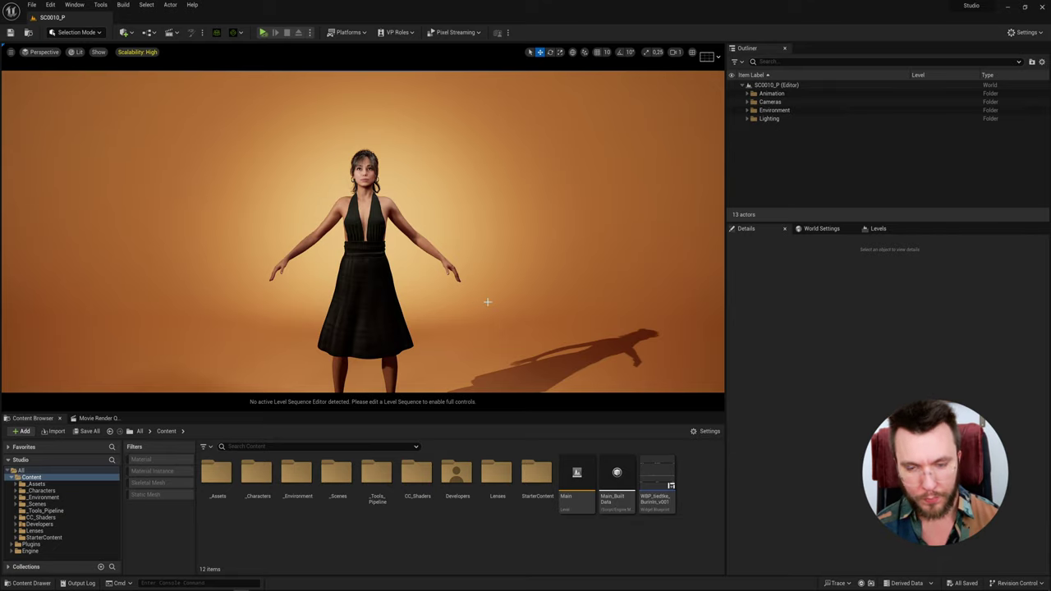
pyautogui.press('w')
pyautogui.scroll(-2, 383, 255)
pyautogui.press('s')
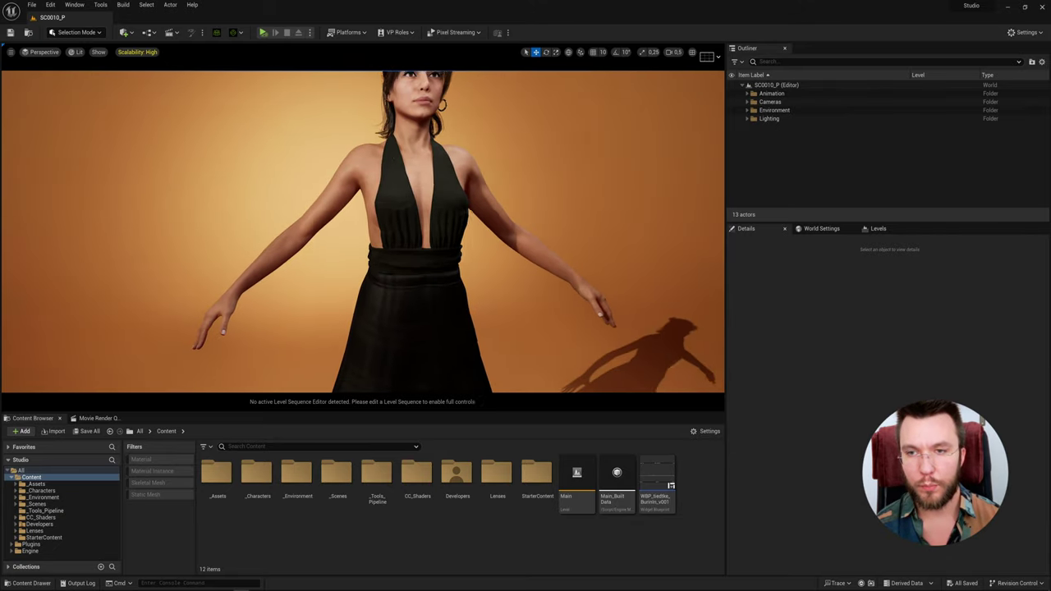
pyautogui.press('a')
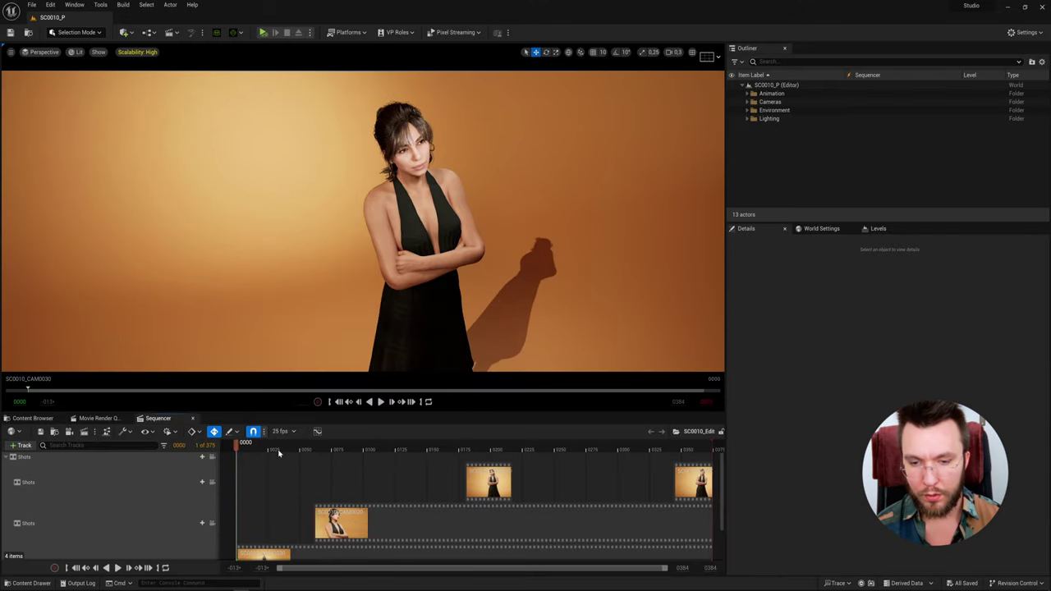
# Step: Go to frame 91 of the SC0010_Edit sequence and capture the whole camera image as a screenshot to the clipboard
pyautogui.moveTo(279, 451); pyautogui.dragTo(286, 449)
pyautogui.click(353, 449)
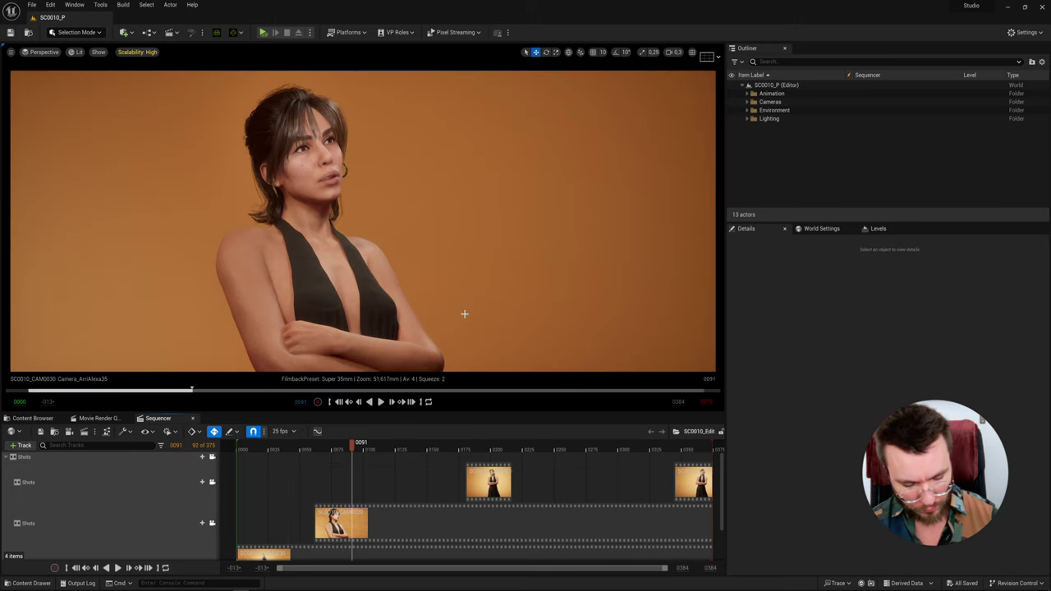
pyautogui.press('shift+super+s')
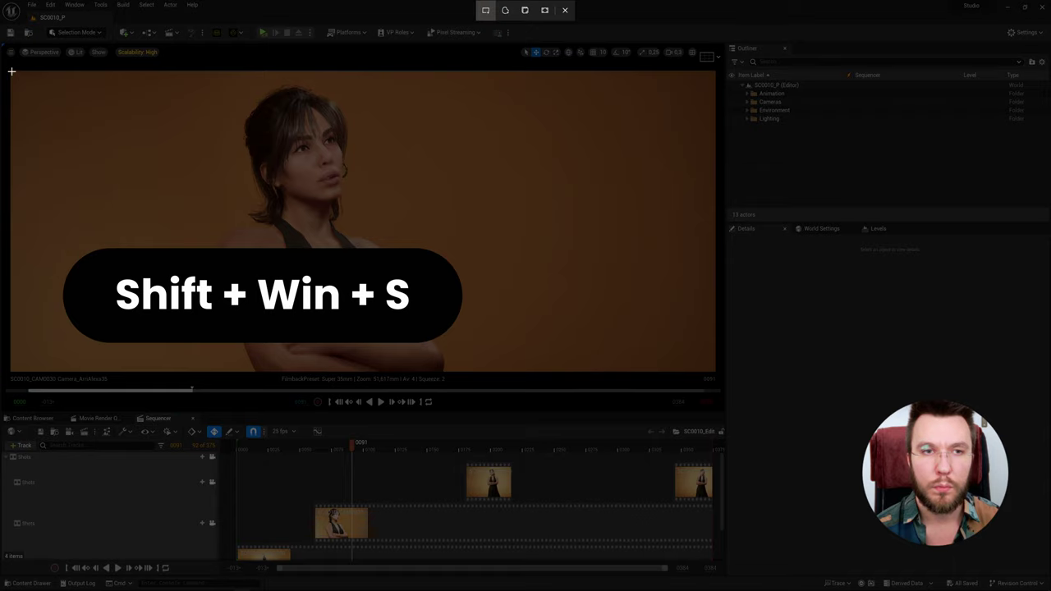
pyautogui.moveTo(12, 71); pyautogui.dragTo(714, 371)
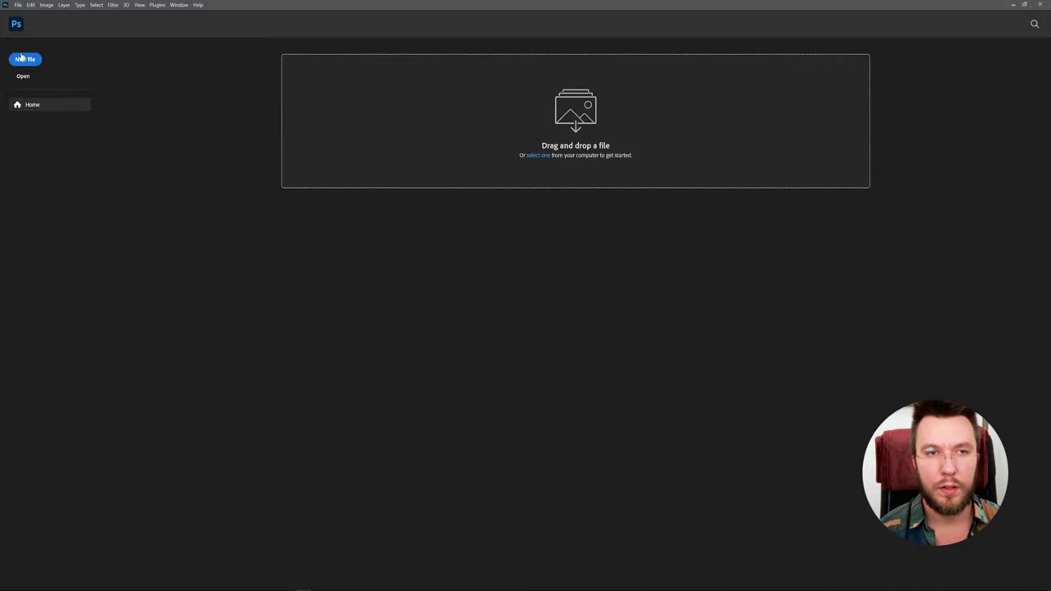
# Step: Switch to Photoshop and create a new document 720 pixels wide and 368 pixels high at 72 pixels/inch
pyautogui.click(24, 59)
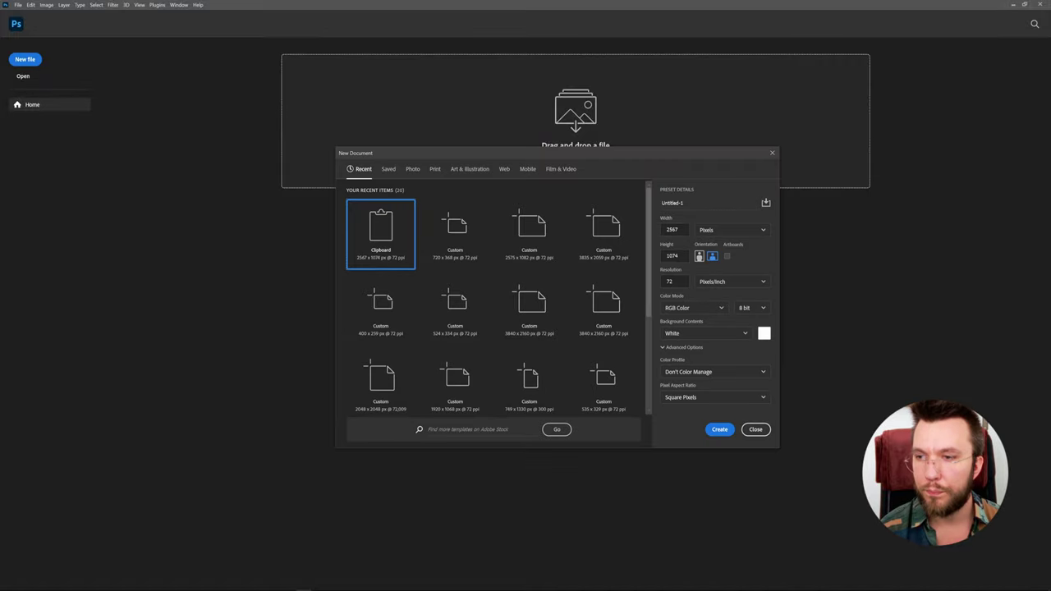
pyautogui.press('Return')
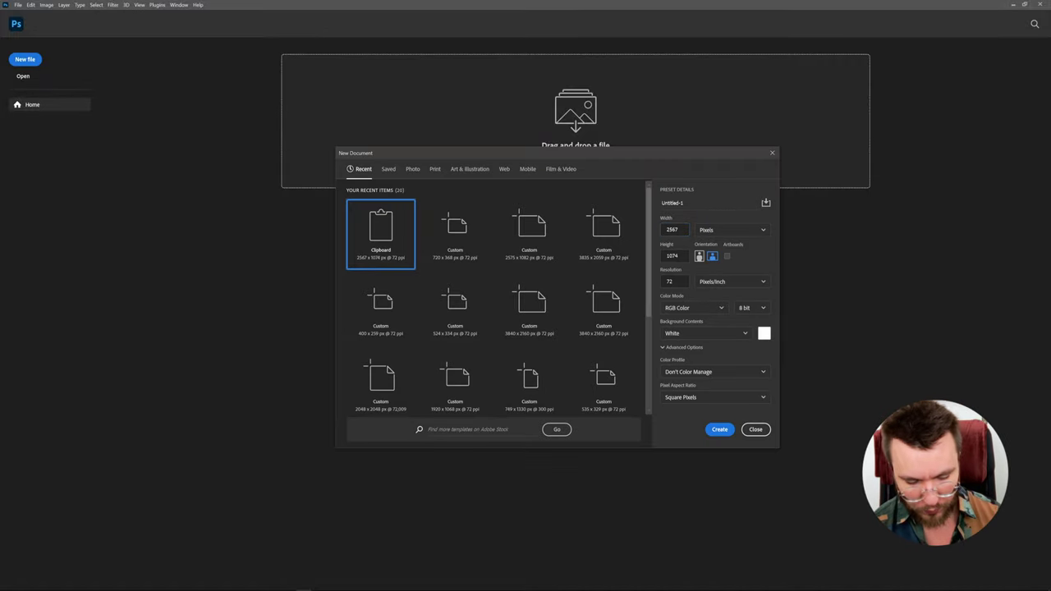
pyautogui.write('720')
pyautogui.press('Tab')
pyautogui.write('36')
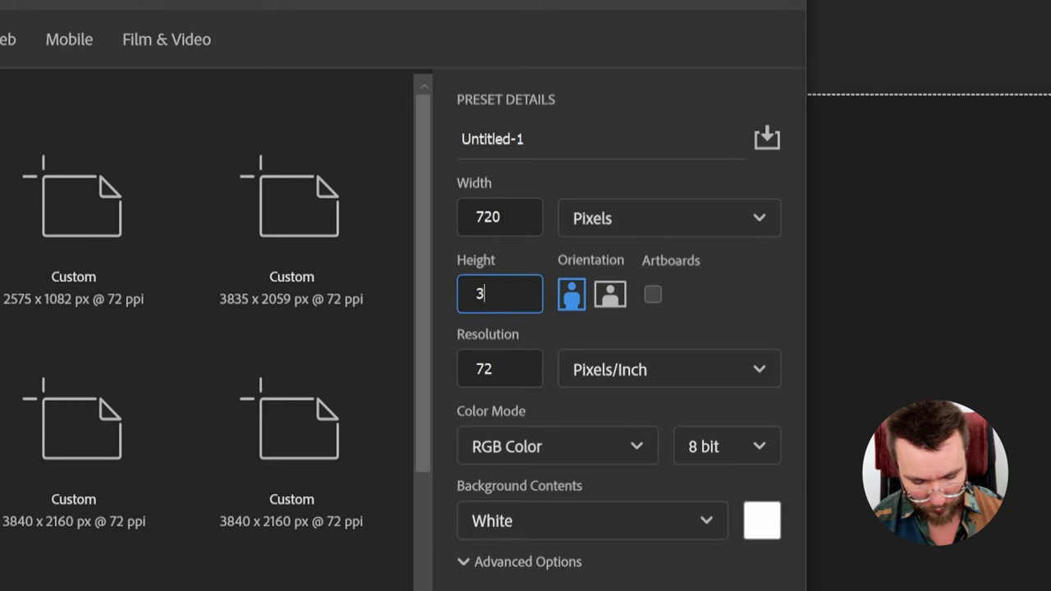
pyautogui.write('0')
pyautogui.press('Return')
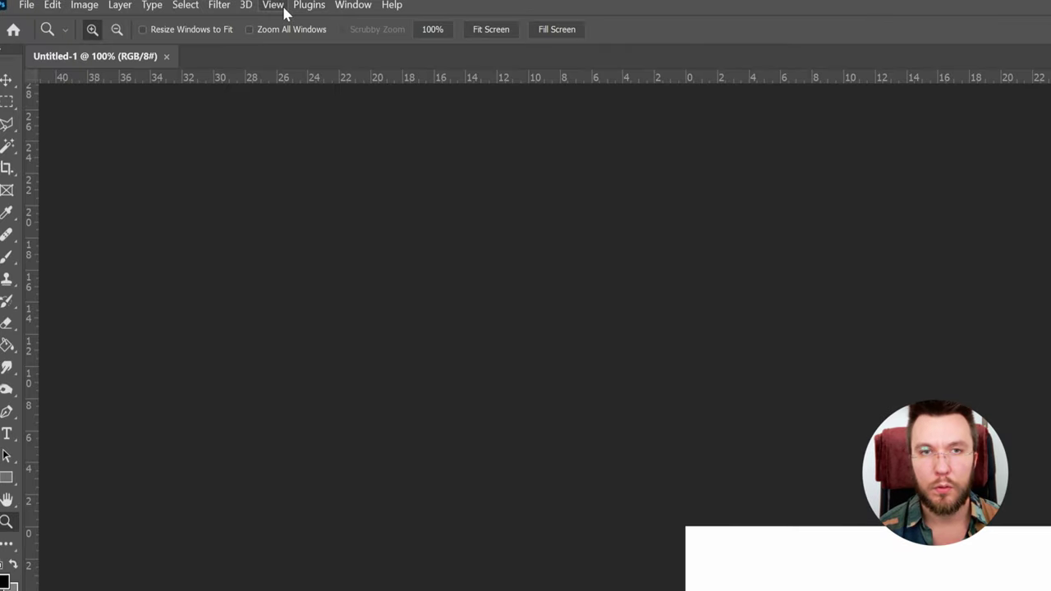
# Step: Add a new guide layout that divides the canvas into 11 rows, without columns
pyautogui.click(157, 5)
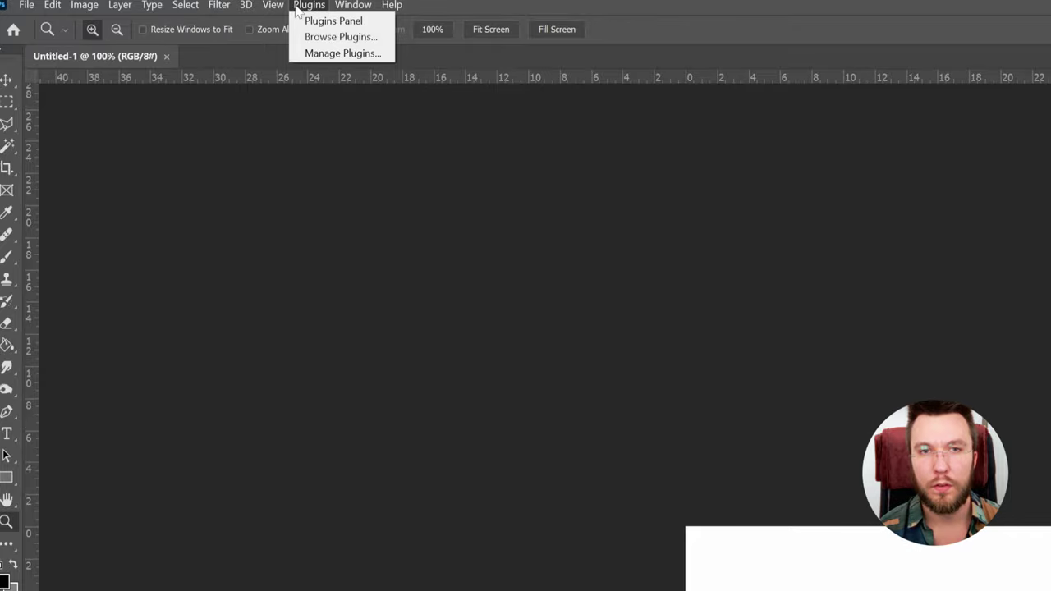
pyautogui.moveTo(275, 5)
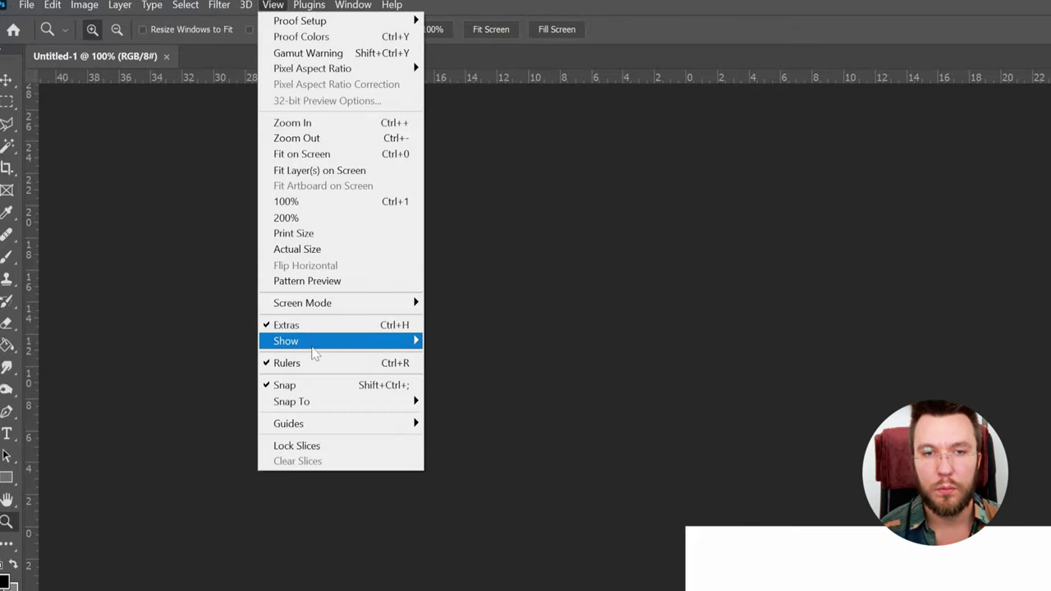
pyautogui.moveTo(368, 426)
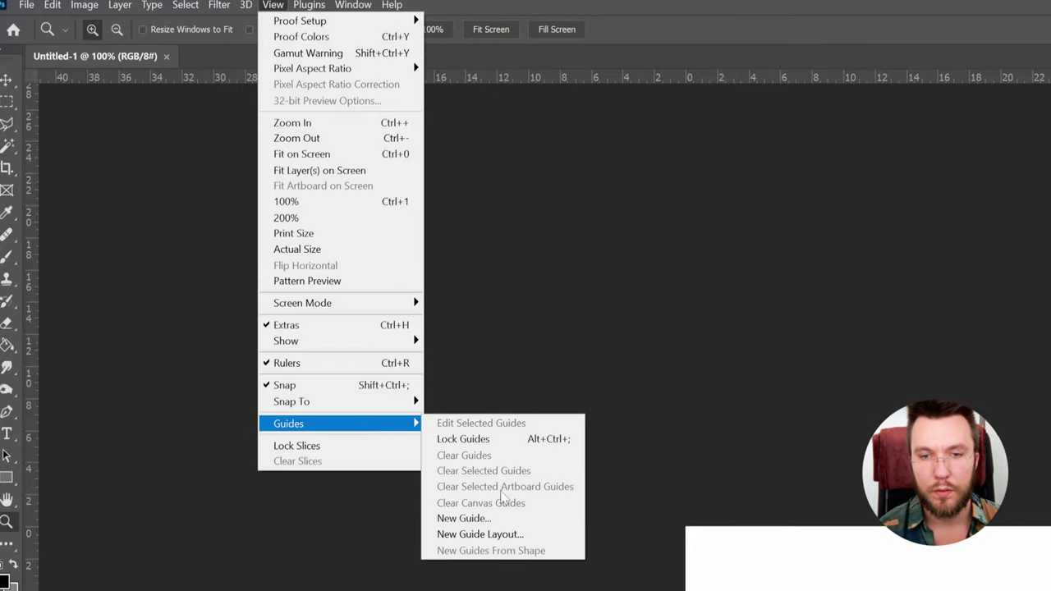
pyautogui.click(488, 535)
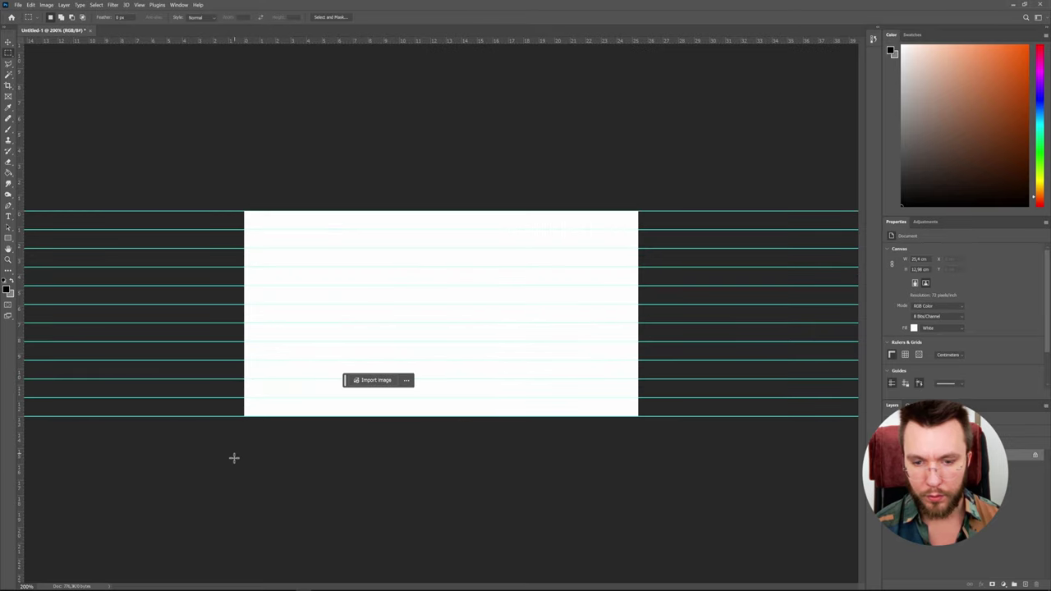
# Step: Fill the lowest two guide rows with black on a new layer, deselect, and unlock the background layer
pyautogui.moveTo(223, 446); pyautogui.dragTo(639, 379)
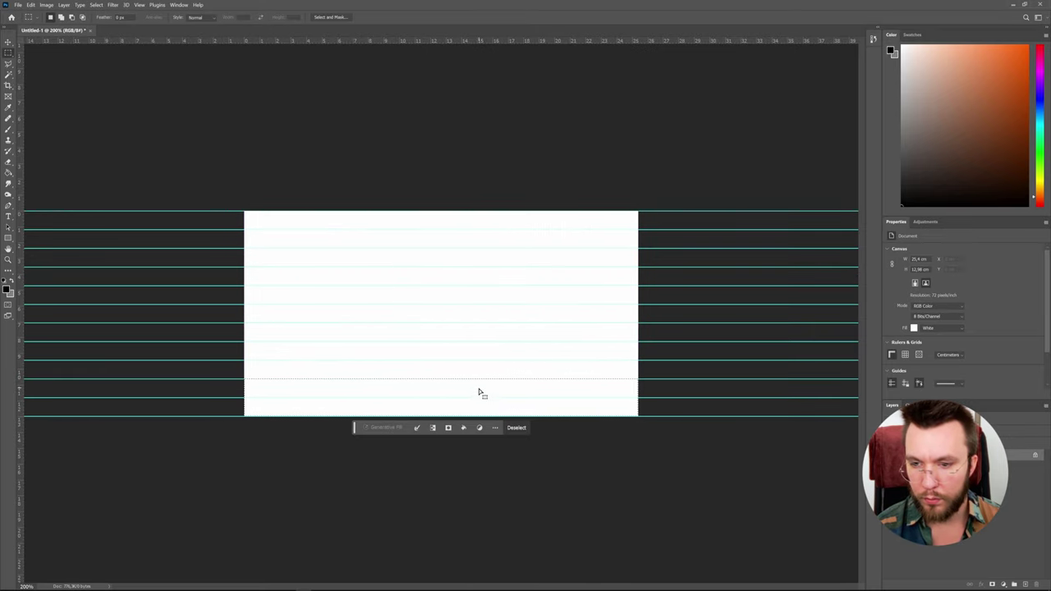
pyautogui.click(1024, 585)
pyautogui.press('g')
pyautogui.click(454, 403)
pyautogui.hotkey('ctrl', 'd')
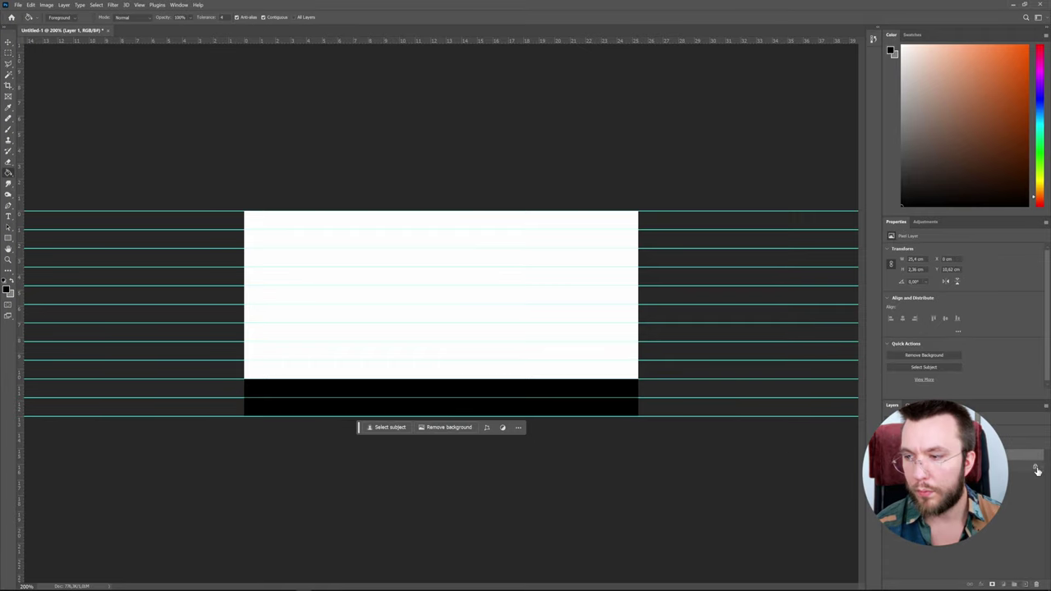
pyautogui.click(1035, 466)
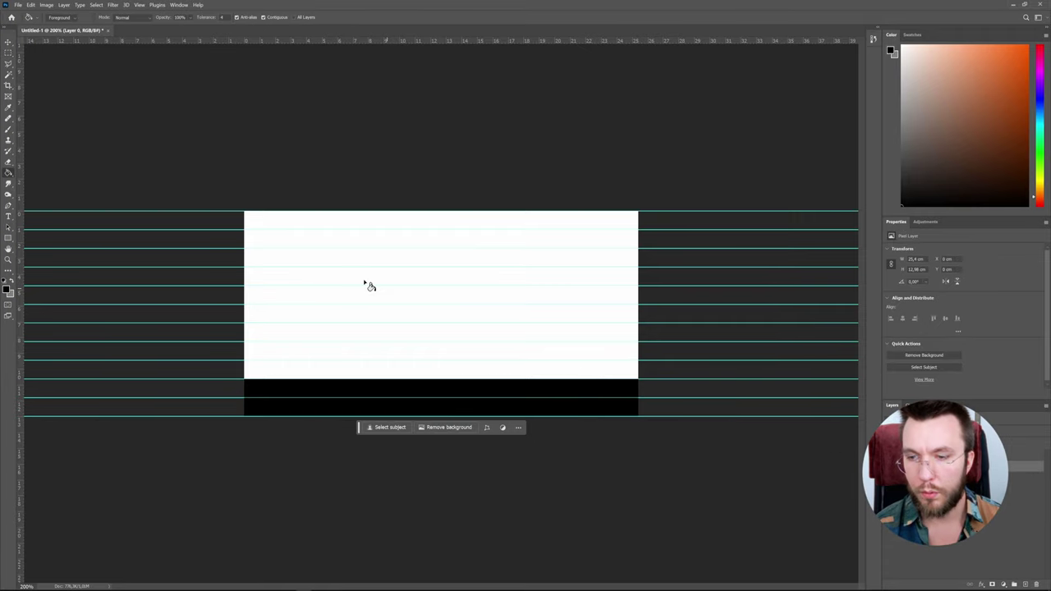
# Step: Clear all guides from the canvas
pyautogui.click(139, 5)
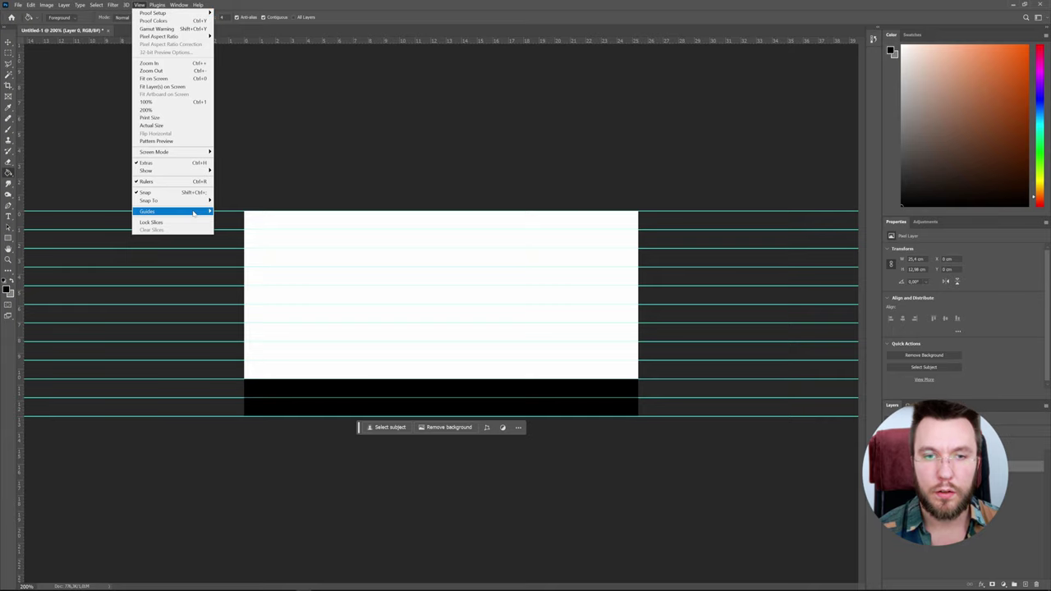
pyautogui.moveTo(176, 210)
pyautogui.click(250, 258)
# Step: Paste the captured screenshot, scale it down to about 35 cm wide, and move its layer below the black bar
pyautogui.hotkey('ctrl', 'v')
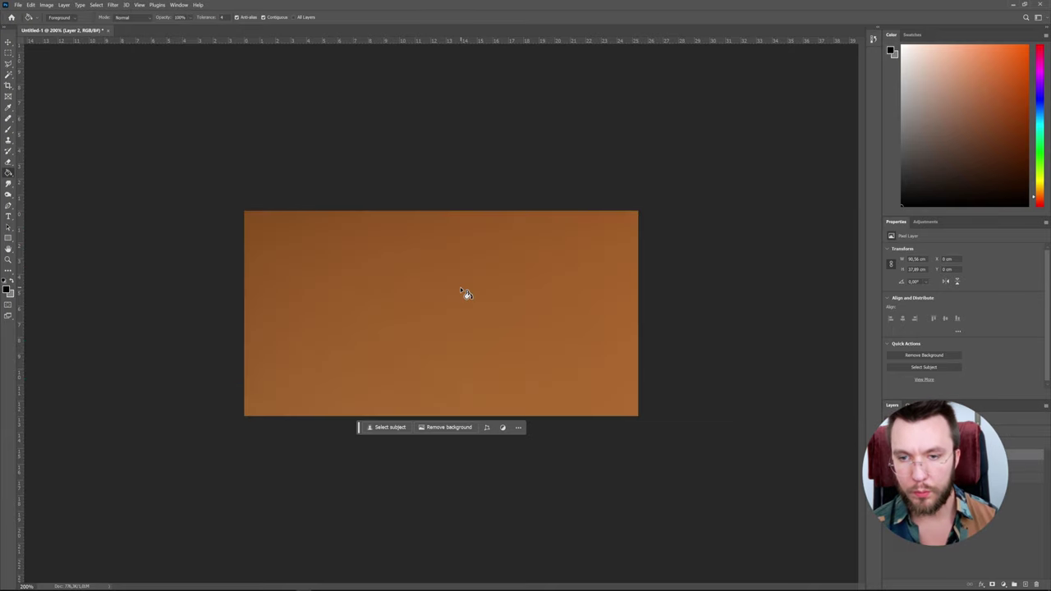
pyautogui.press('v')
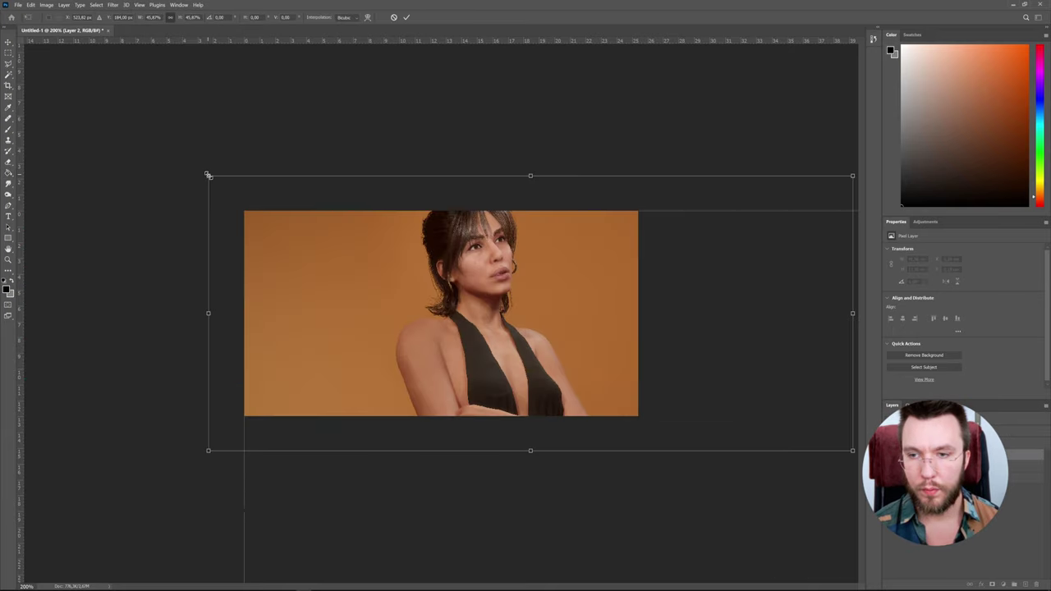
pyautogui.moveTo(208, 175); pyautogui.dragTo(308, 224)
pyautogui.moveTo(488, 316); pyautogui.dragTo(309, 287)
pyautogui.press('Return')
pyautogui.hotkey('ctrl', '[')
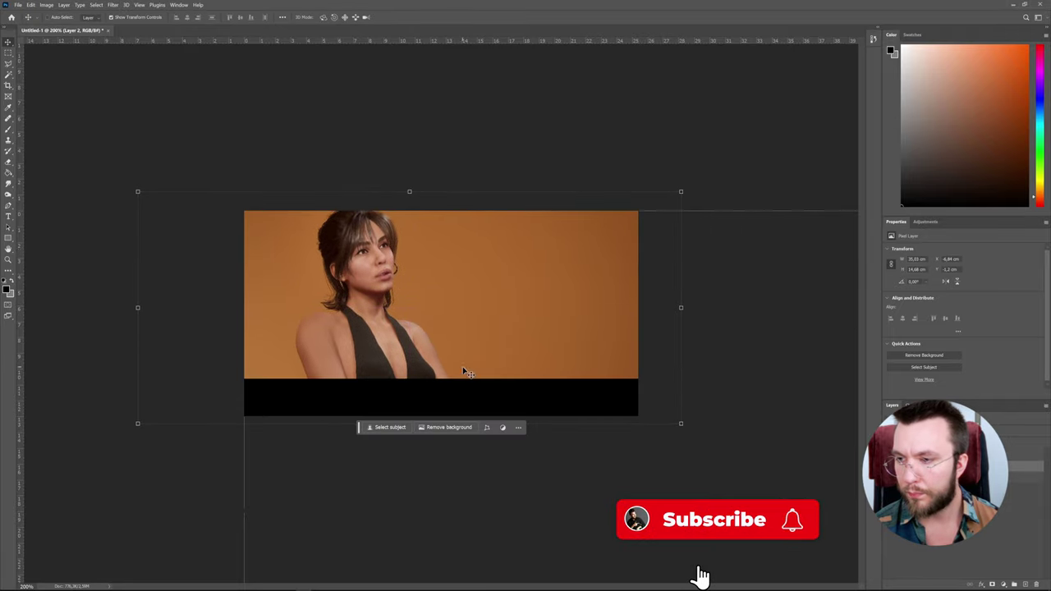
# Step: Fine-tune the screenshot layer to about 34 cm wide and position the woman in the canvas's left half above the black bar
pyautogui.hotkey('ctrl', 't')
pyautogui.moveTo(483, 312); pyautogui.dragTo(462, 311)
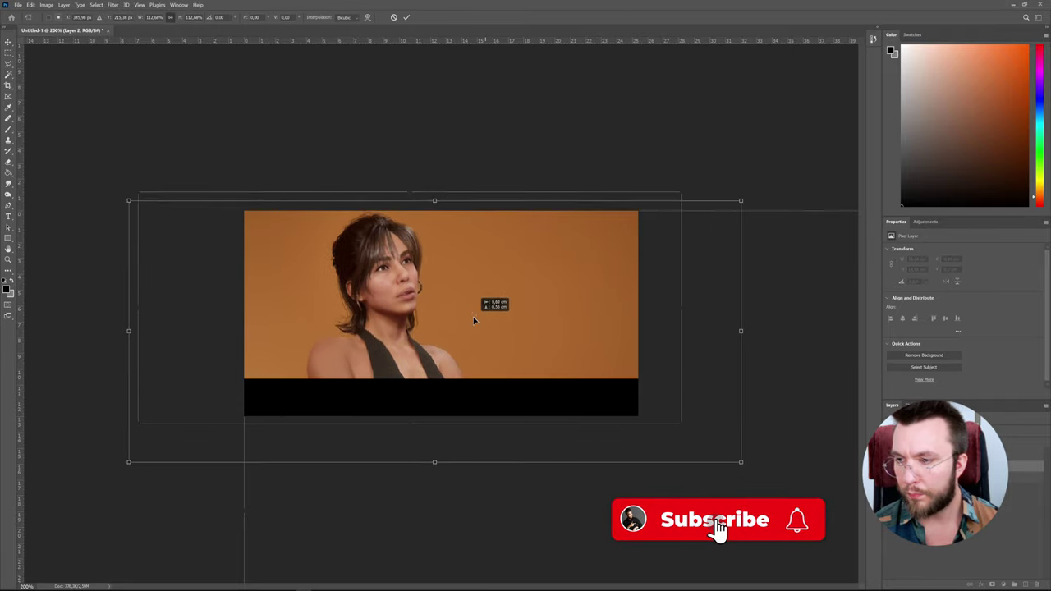
pyautogui.press('Return')
pyautogui.press('z')
pyautogui.click(448, 319)
pyautogui.keyDown('alt'); pyautogui.click(448, 320); pyautogui.keyUp('alt')
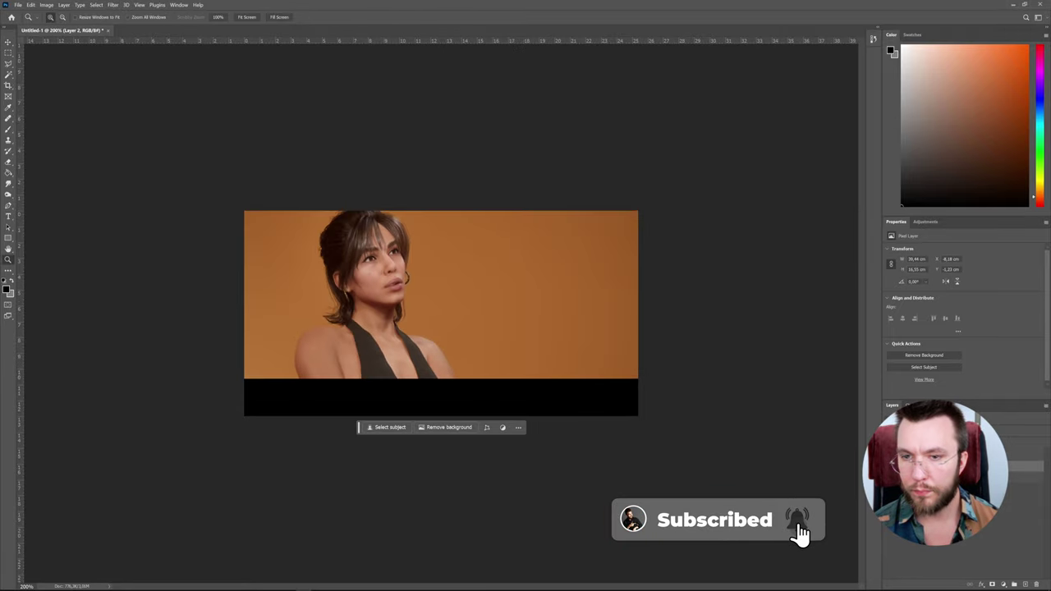
pyautogui.press('v')
pyautogui.moveTo(728, 452); pyautogui.dragTo(656, 403)
pyautogui.press('Return')
pyautogui.moveTo(493, 359); pyautogui.dragTo(514, 368)
pyautogui.press('z')
pyautogui.click(445, 321)
pyautogui.keyDown('alt'); pyautogui.click(446, 321); pyautogui.keyUp('alt')
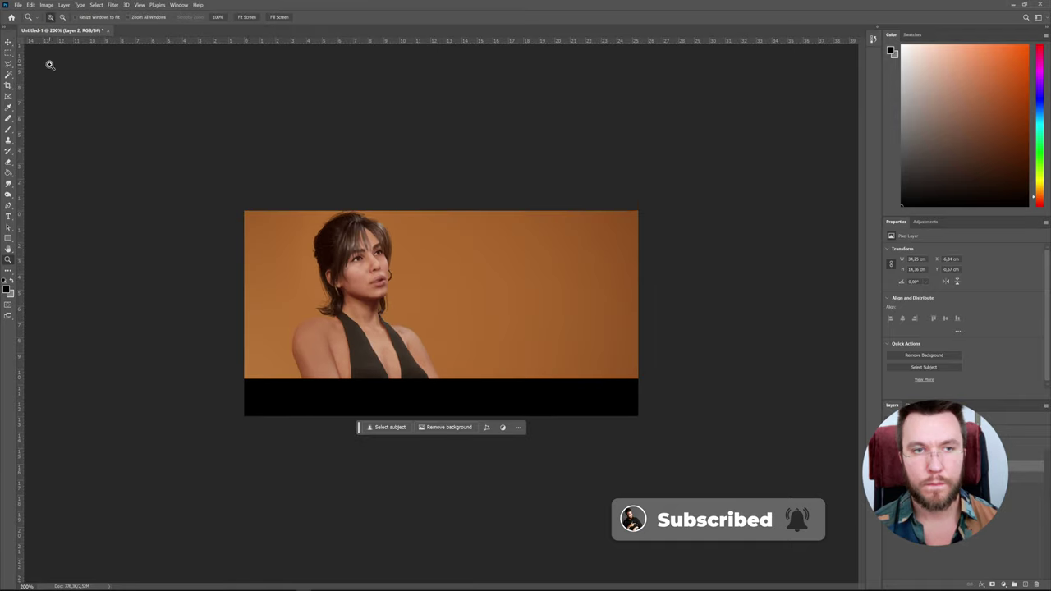
# Step: Add the two-line title "STUDIO ENVIRONMENT" beside the woman and place the yellow logo on the right part of the black bar
pyautogui.click(1018, 454)
pyautogui.press('t')
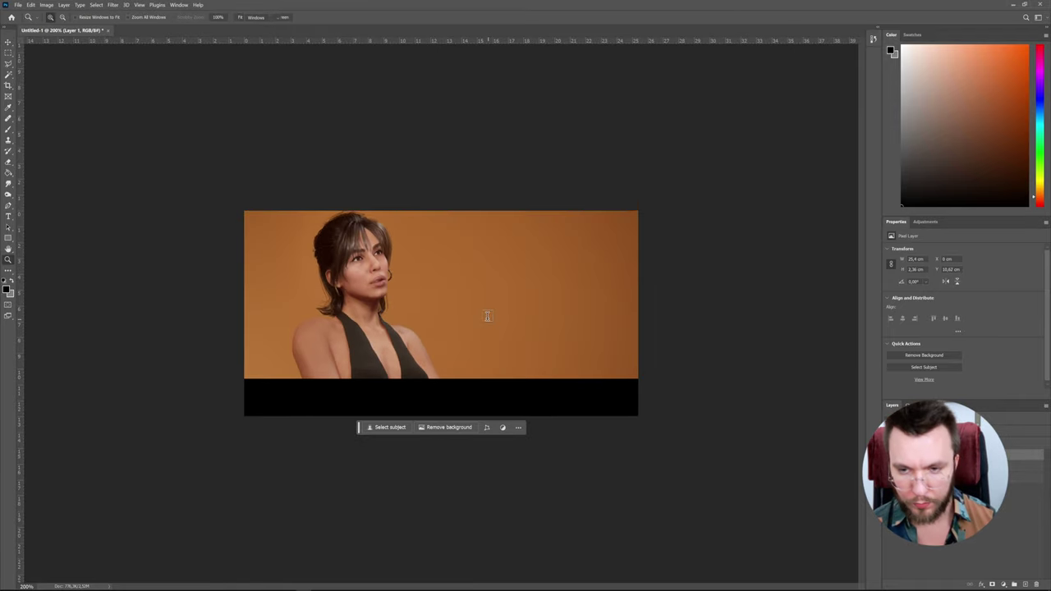
pyautogui.click(448, 296)
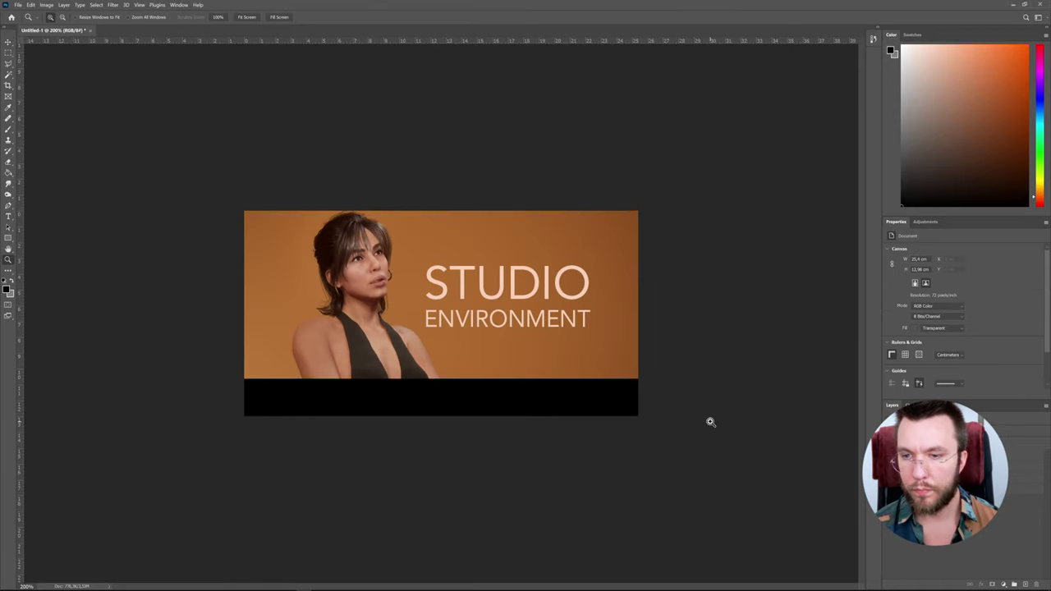
pyautogui.moveTo(94, 587)
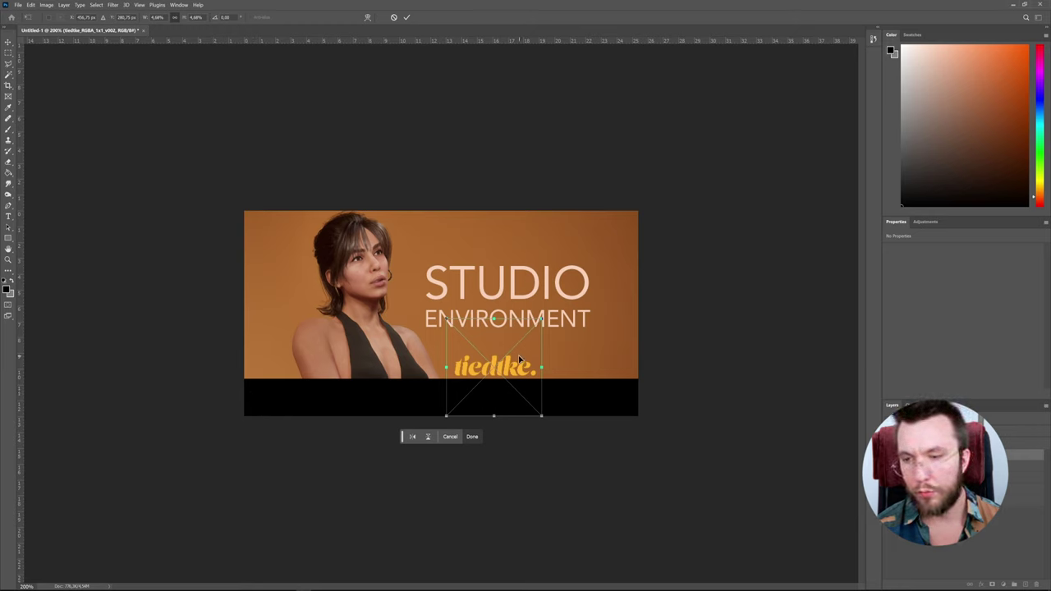
pyautogui.moveTo(479, 356); pyautogui.dragTo(574, 386)
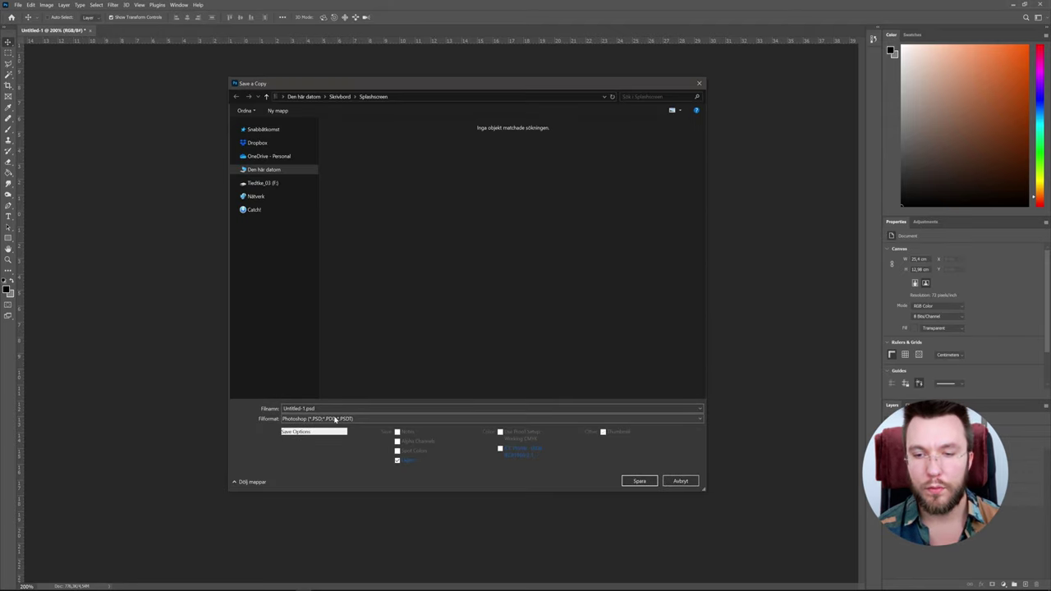
# Step: Save a copy of the image in BMP format as EdSplash in the Splashscreen folder
pyautogui.click(361, 419)
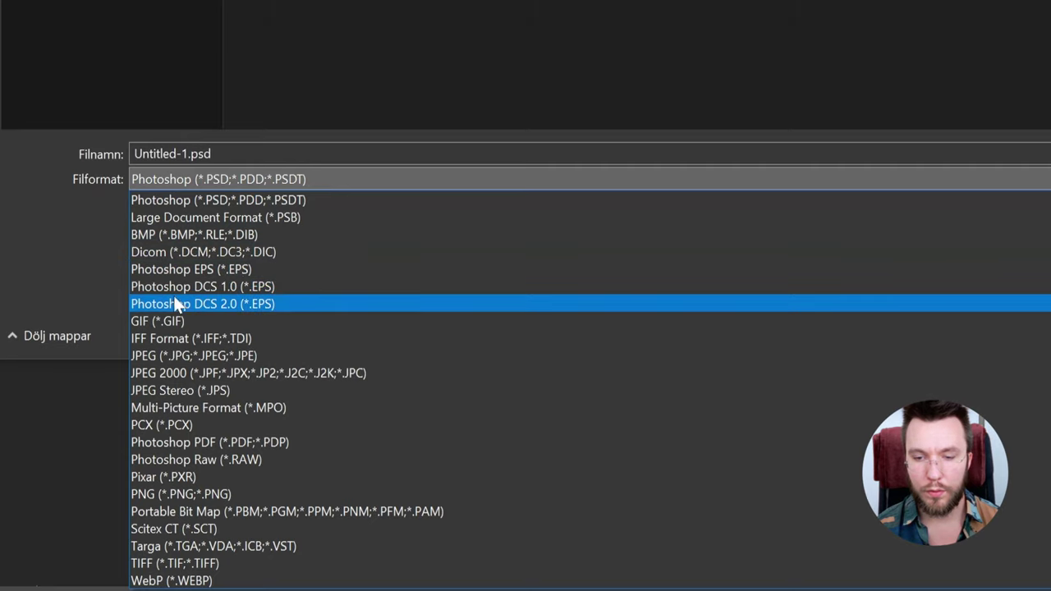
pyautogui.click(135, 234)
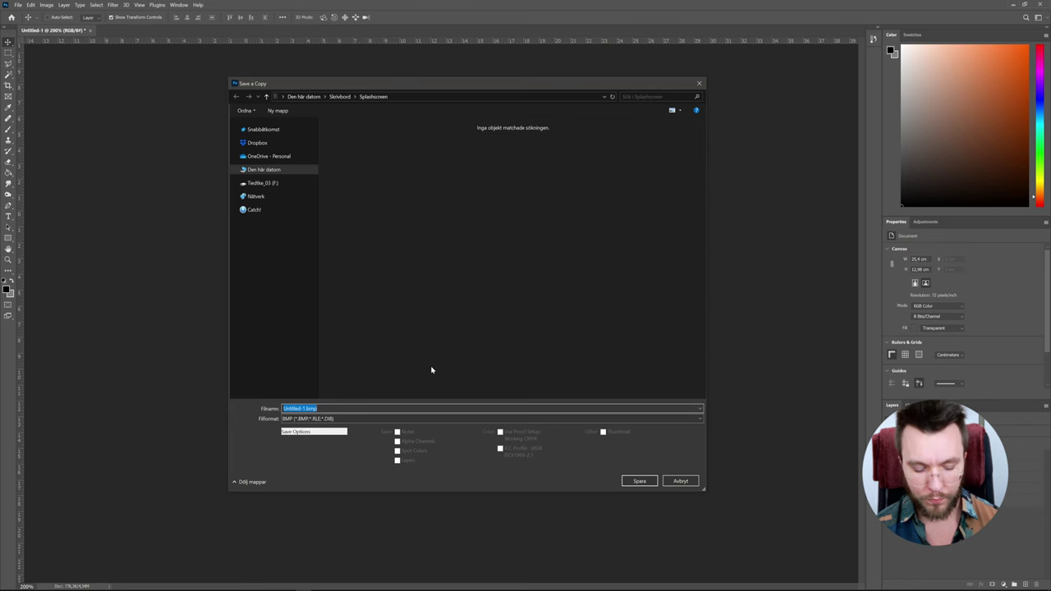
pyautogui.write('Ed')
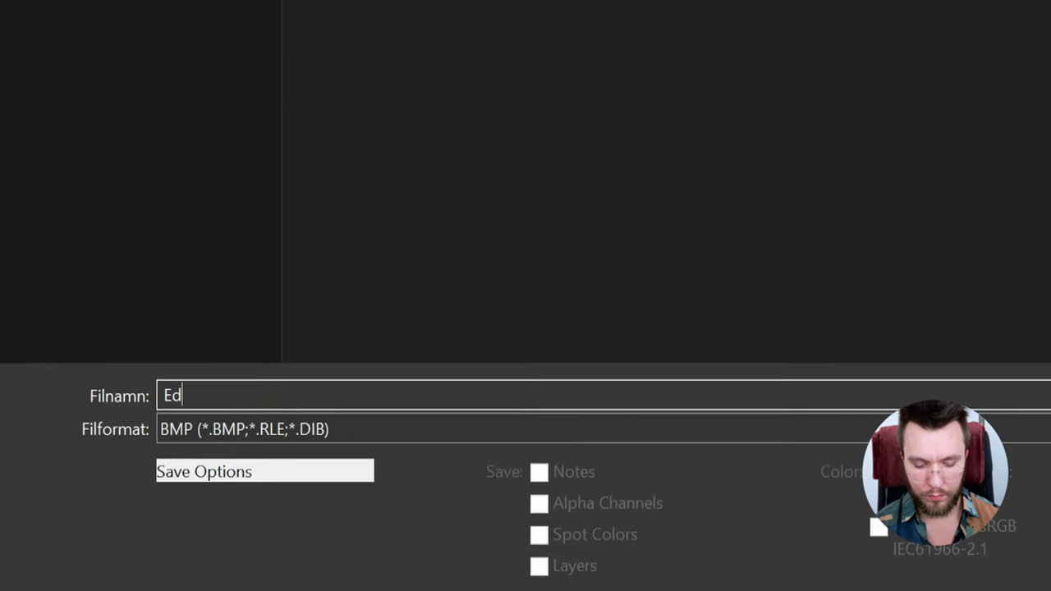
pyautogui.write('Splash')
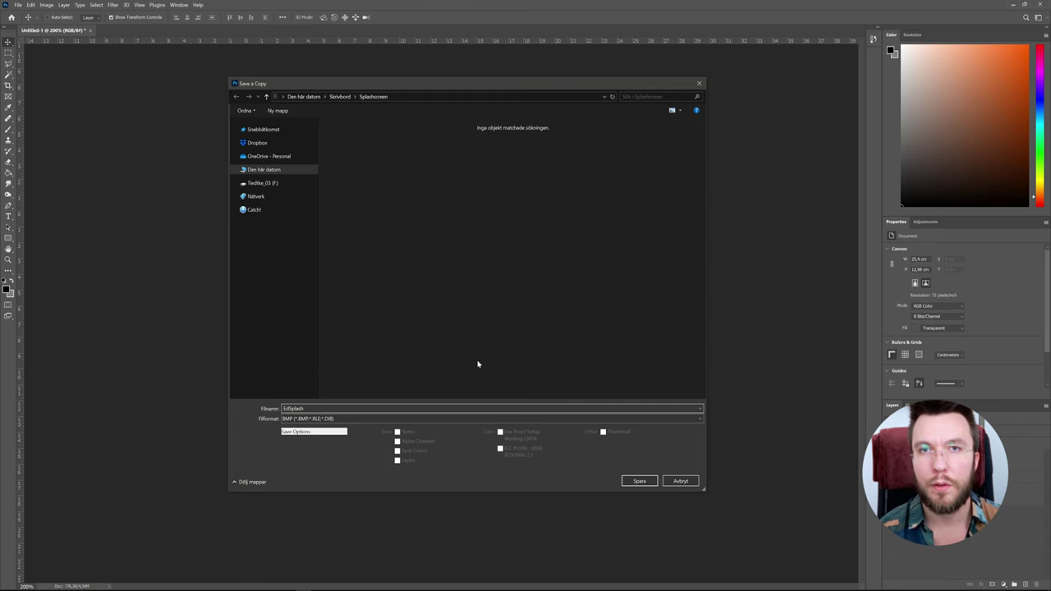
pyautogui.click(638, 482)
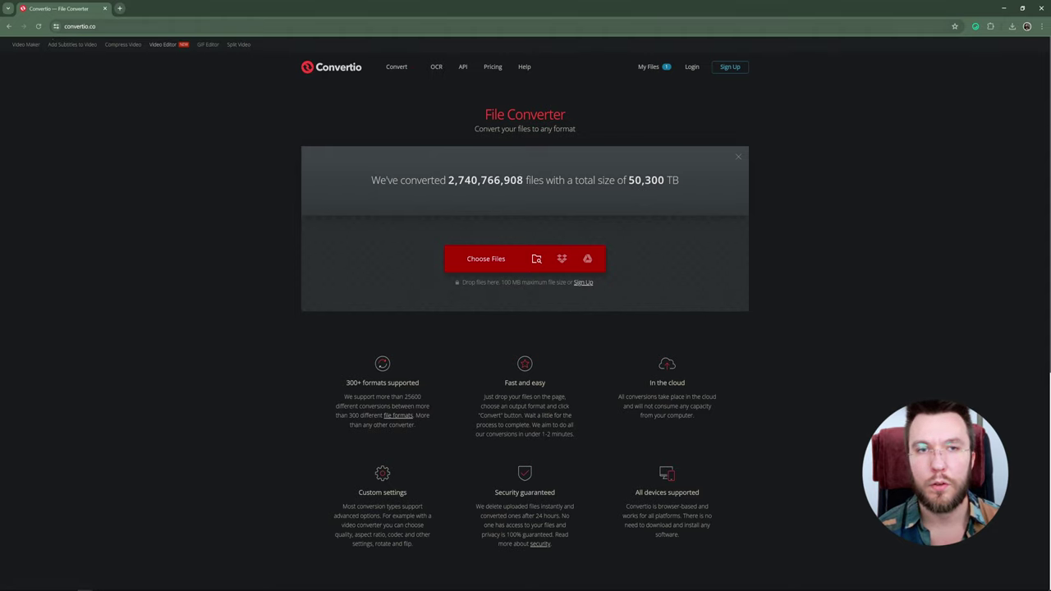
pyautogui.click(79, 27)
pyautogui.click(209, 195)
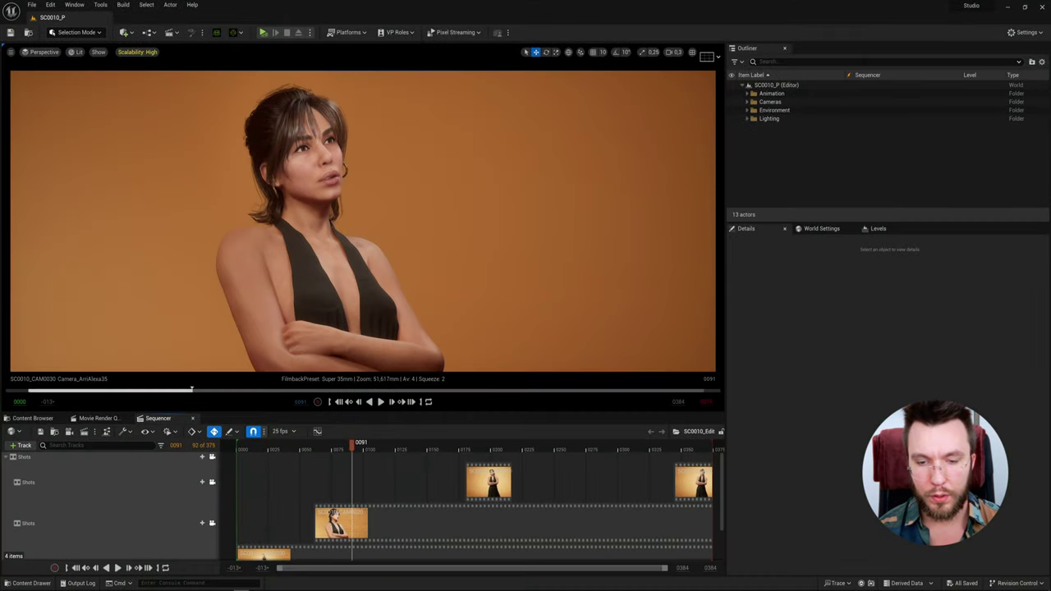
# Step: Switch to Unreal Editor and show the SC0010_Sublevels content folder in the file explorer
pyautogui.click(35, 418)
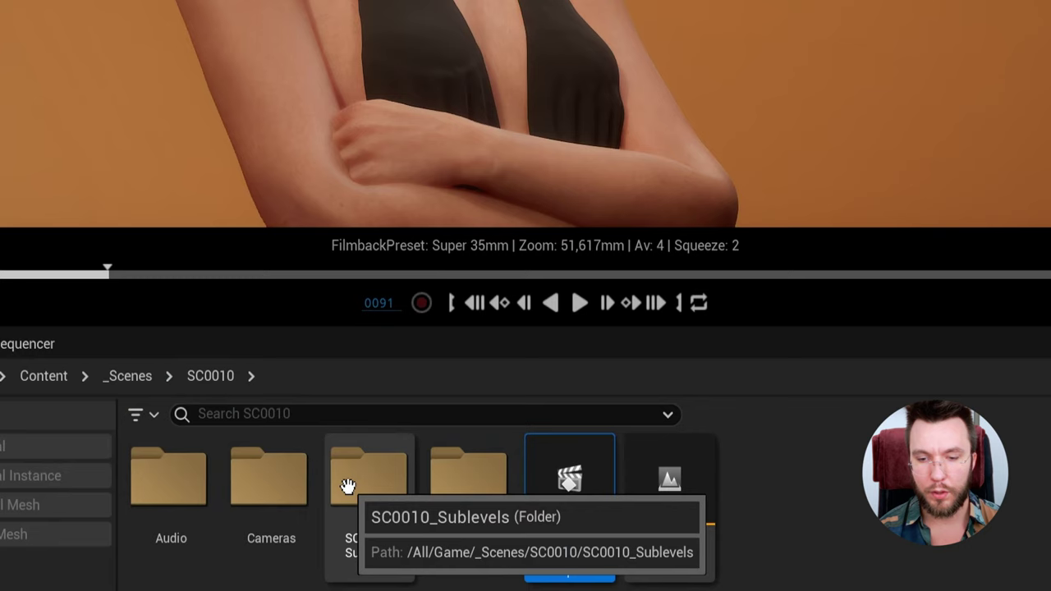
pyautogui.rightClick(288, 475)
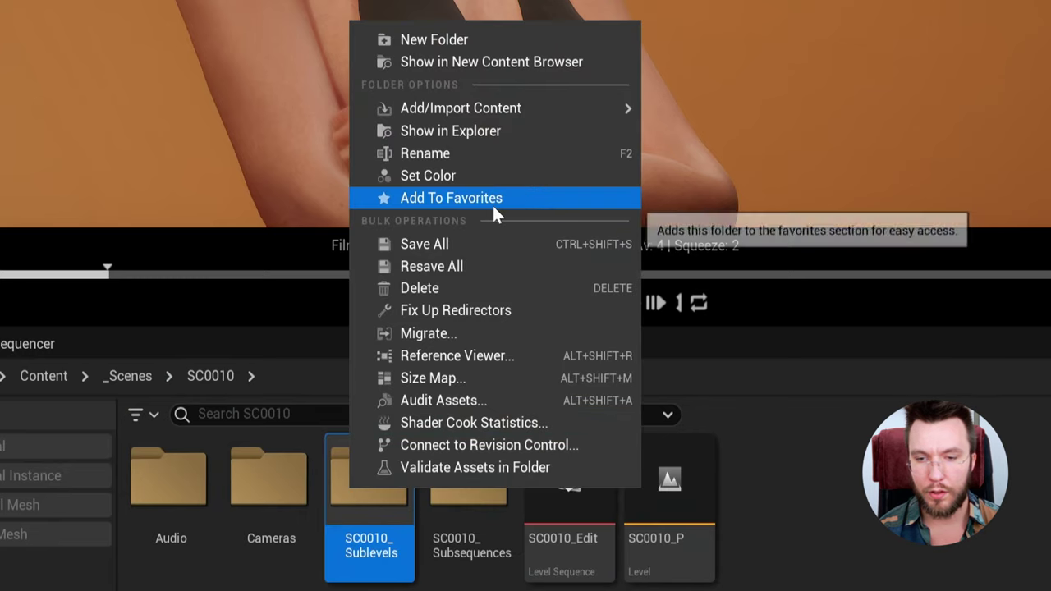
pyautogui.click(471, 131)
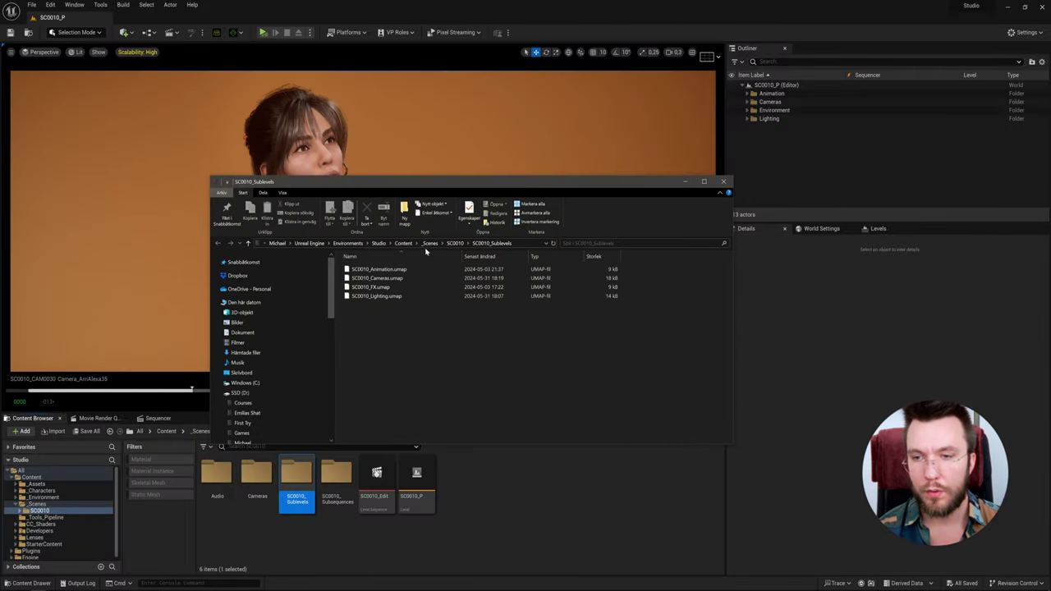
# Step: Create a new folder named Splash in the Studio project's Content folder
pyautogui.click(403, 243)
pyautogui.rightClick(369, 403)
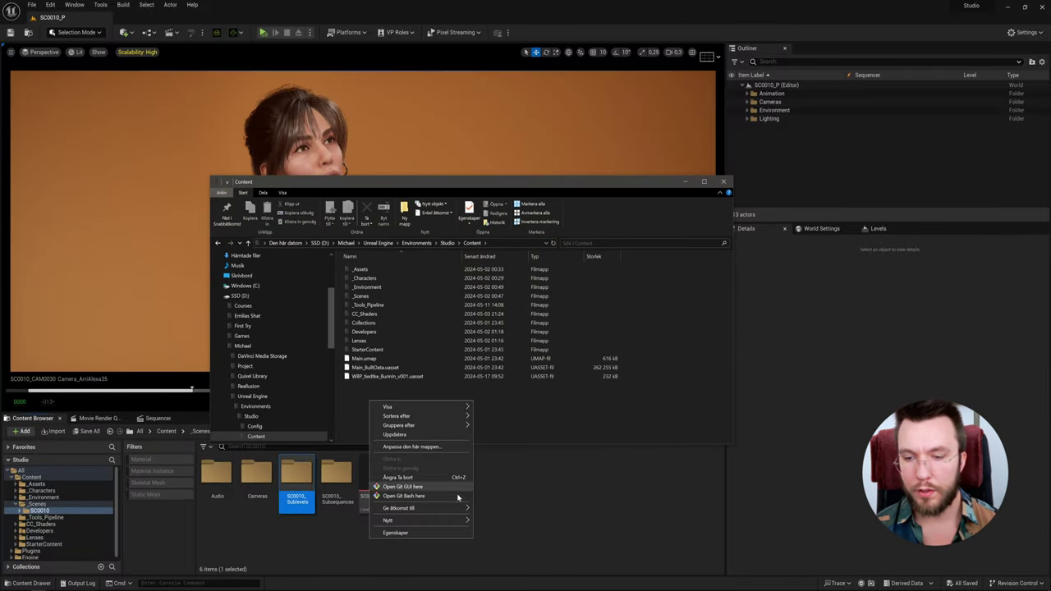
pyautogui.moveTo(443, 520)
pyautogui.click(491, 433)
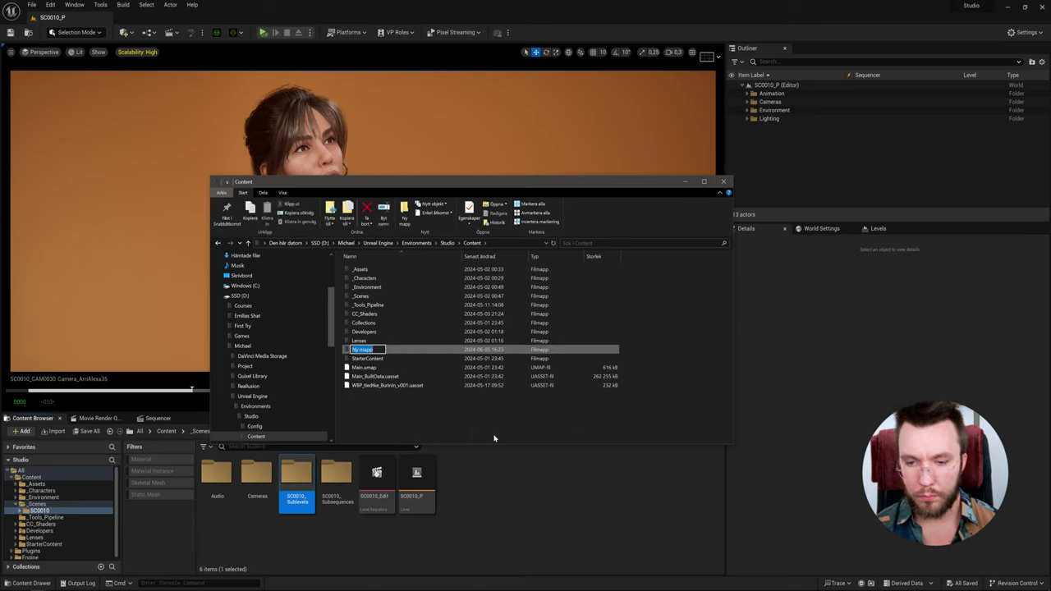
pyautogui.write('Splash')
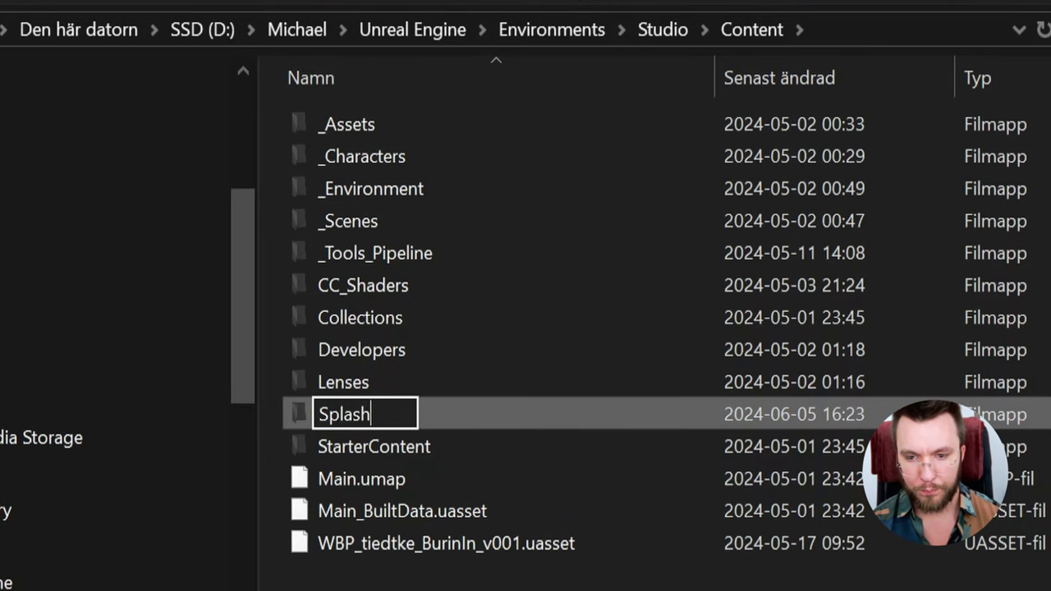
pyautogui.press('Return')
# Step: Open the new Splash folder and paste the EdSplash image into it
pyautogui.doubleClick(403, 410)
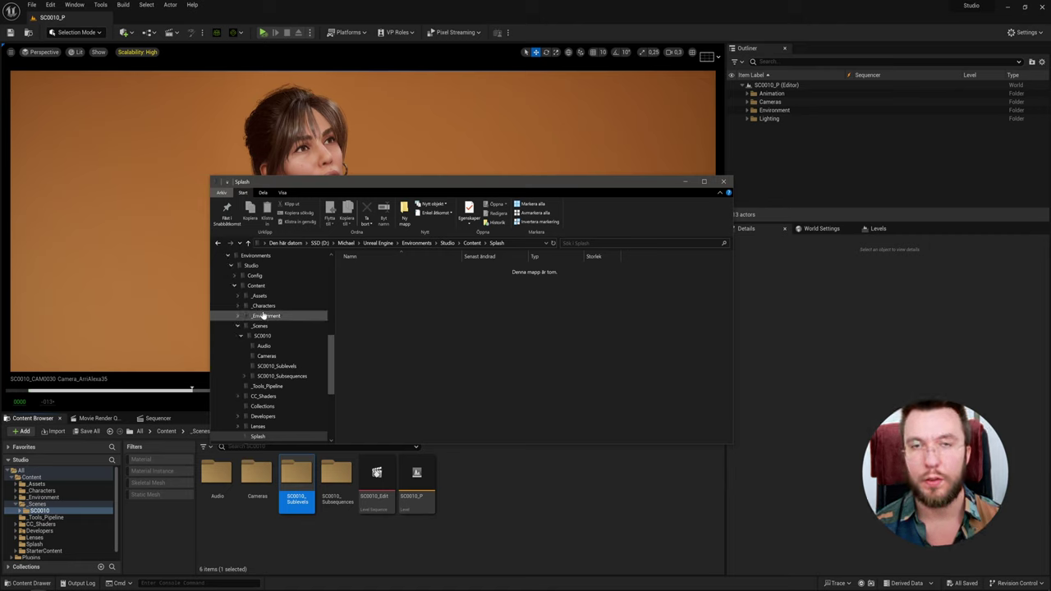
pyautogui.scroll(3, 272, 312)
pyautogui.scroll(3, 271, 309)
pyautogui.hotkey('alt', 'Left')
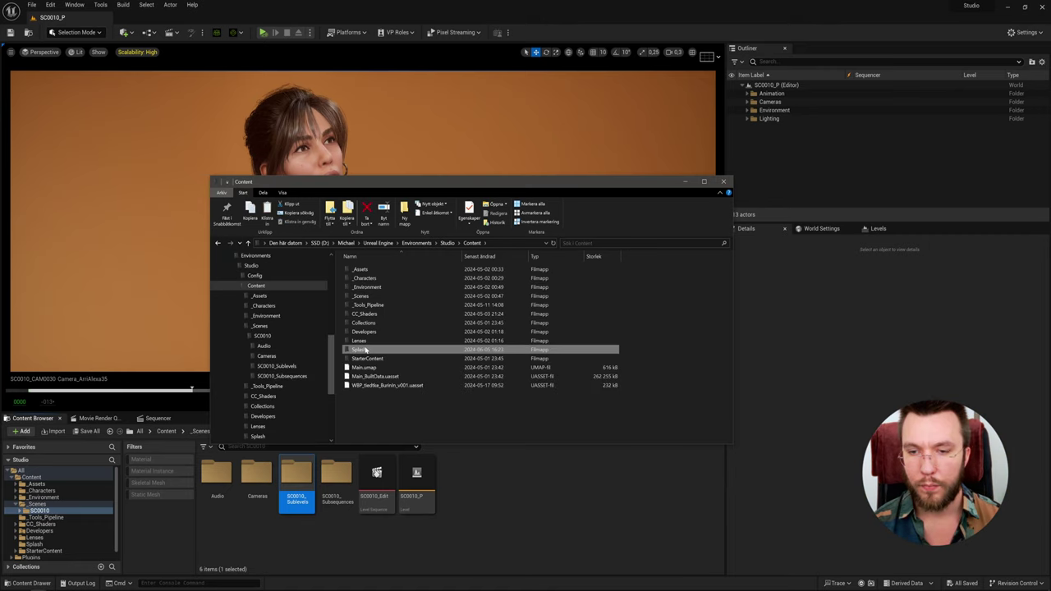
pyautogui.doubleClick(367, 350)
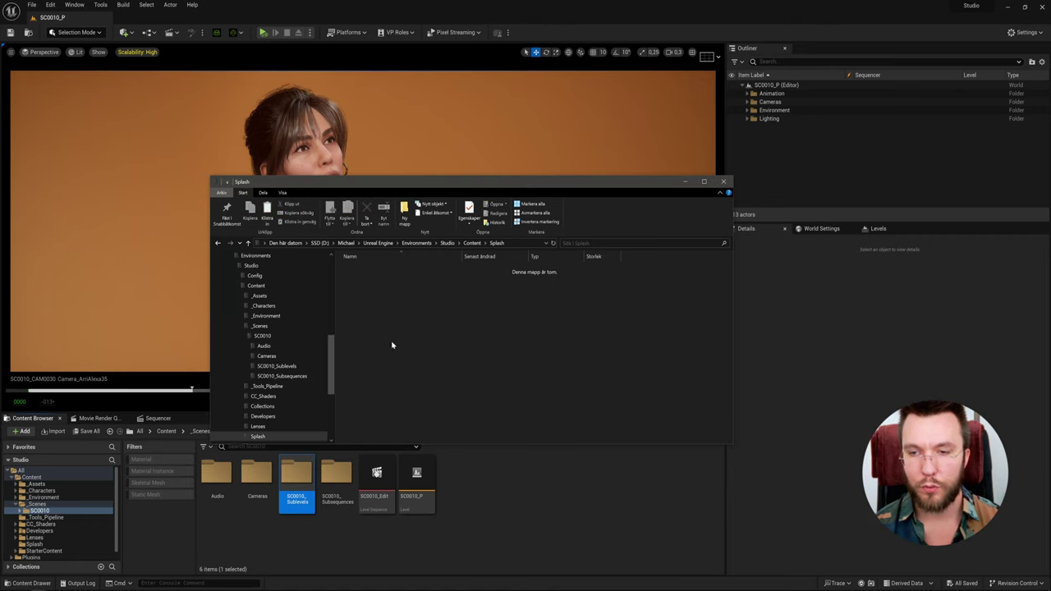
pyautogui.hotkey('ctrl', 'v')
# Step: Switch to Unreal Editor to import the detected source content file, and reopen the project from Studio.uproject in the Studio folder
pyautogui.hotkey('alt', 'Tab')
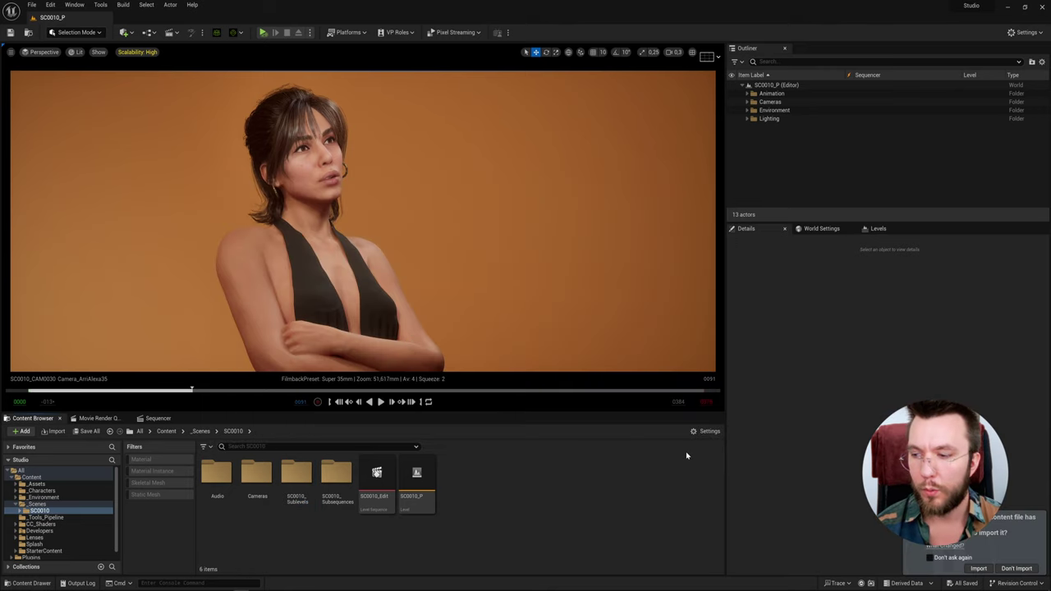
pyautogui.click(978, 568)
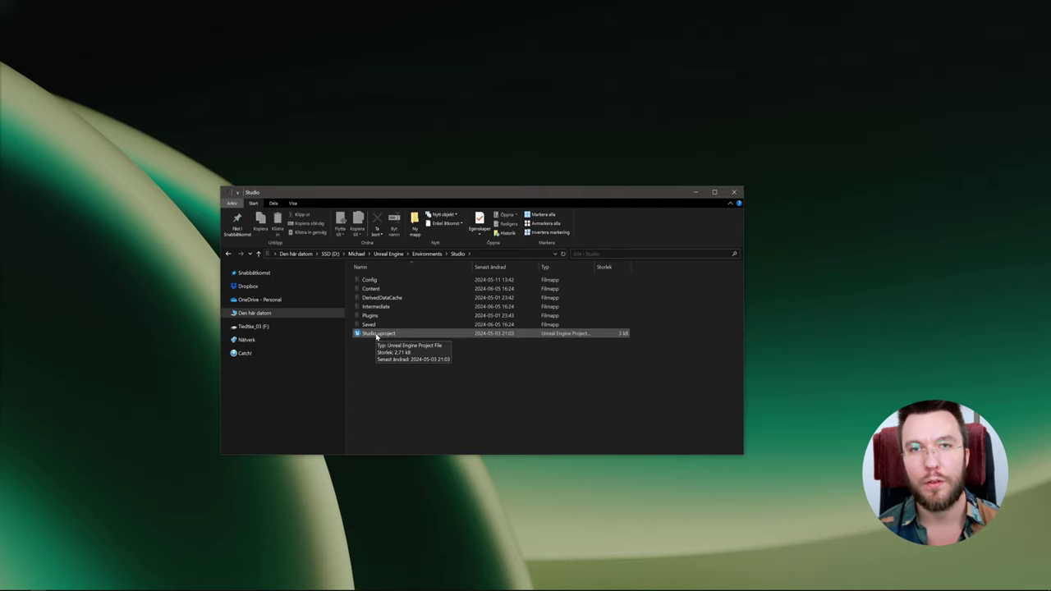
pyautogui.doubleClick(376, 334)
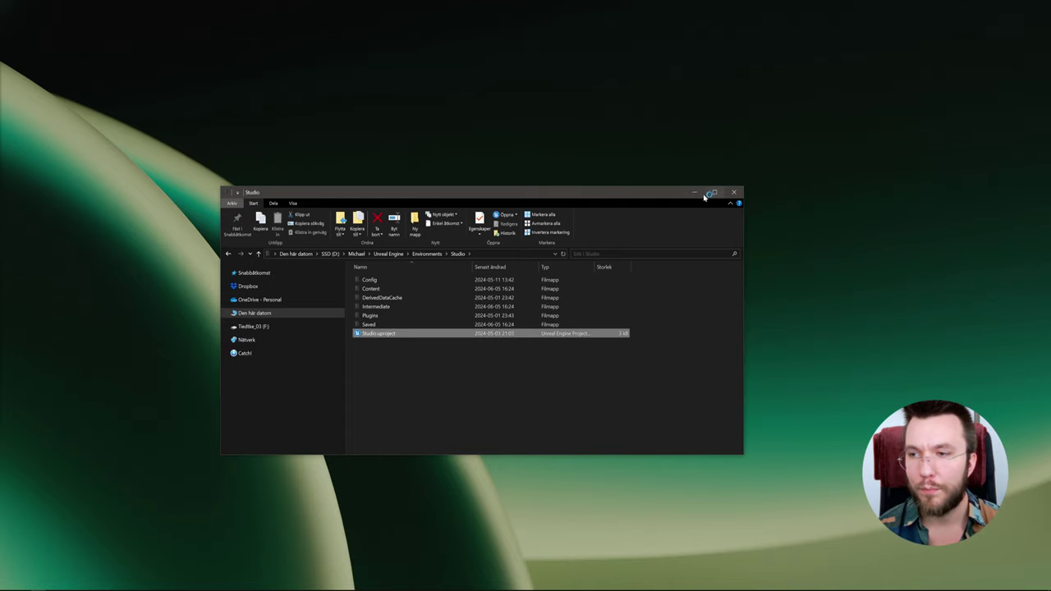